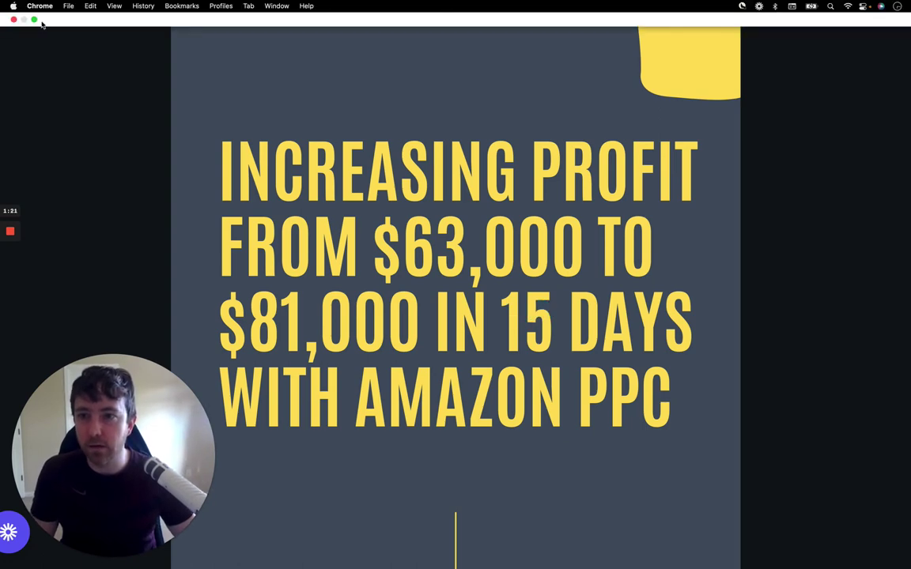
# Open the Profit B4 screenshot in Preview with Markup and circle the 07–08 negative-profit dip in red
pyautogui.click(34, 21)
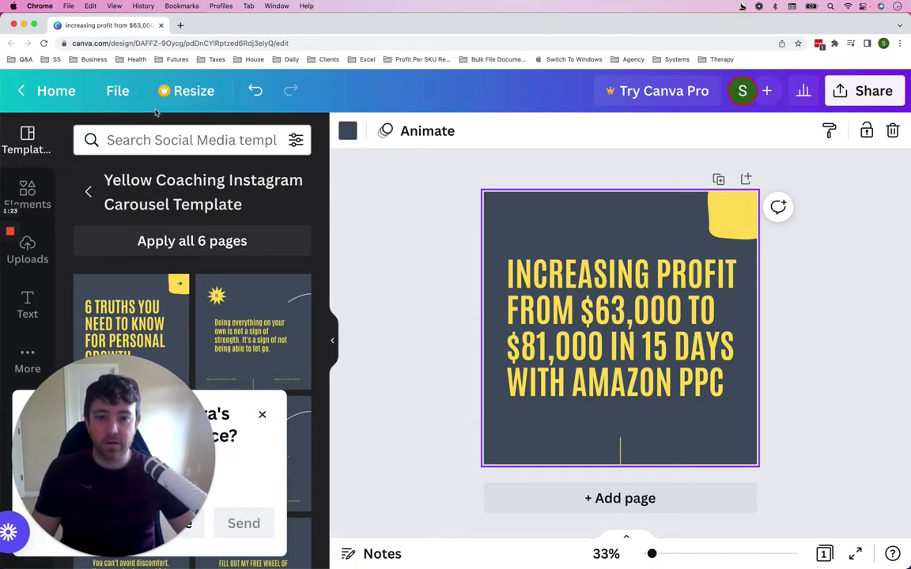
pyautogui.click(24, 25)
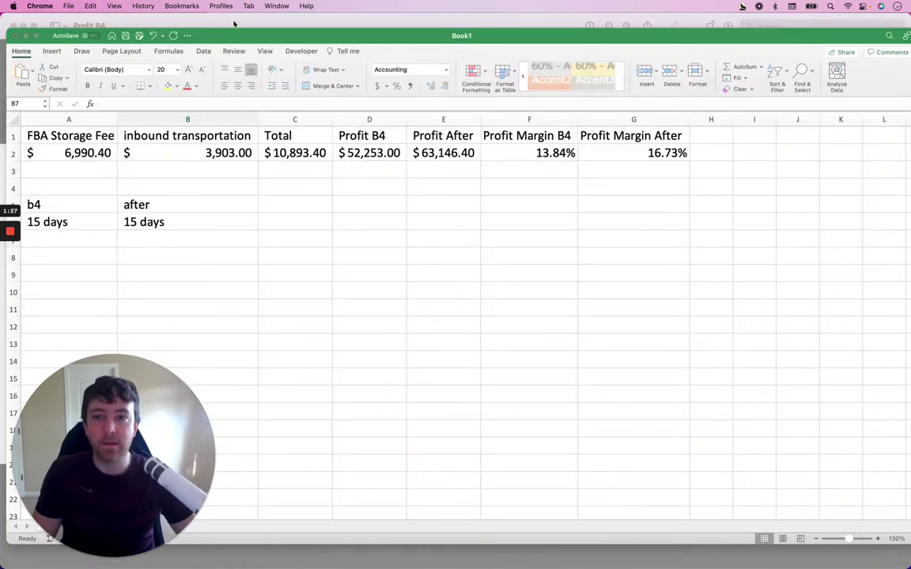
pyautogui.press('super+Tab')
pyautogui.press('super+Tab')
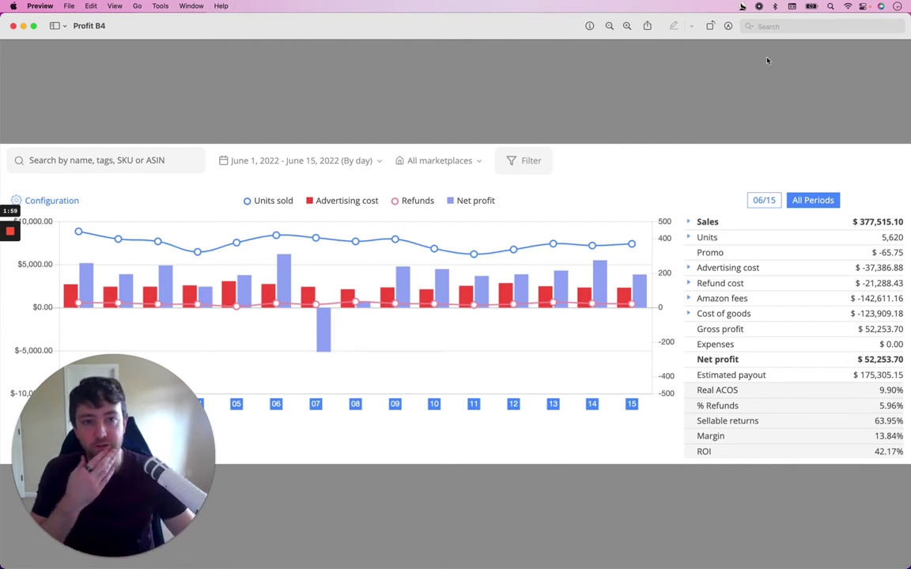
pyautogui.click(728, 26)
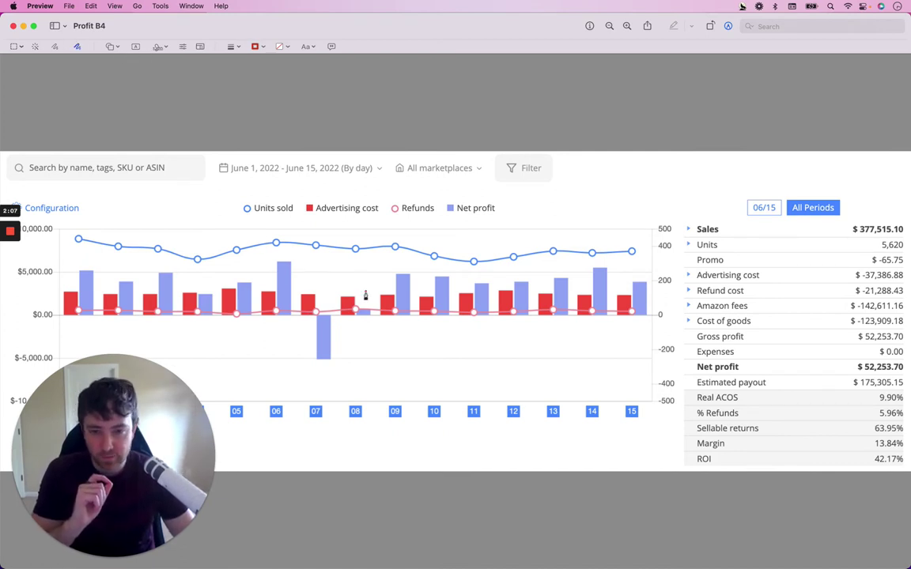
pyautogui.moveTo(365, 296)
pyautogui.mouseDown()
pyautogui.moveTo(361, 370)
pyautogui.moveTo(385, 348)
pyautogui.moveTo(389, 316)
pyautogui.moveTo(376, 295)
pyautogui.moveTo(362, 292)
pyautogui.mouseUp()
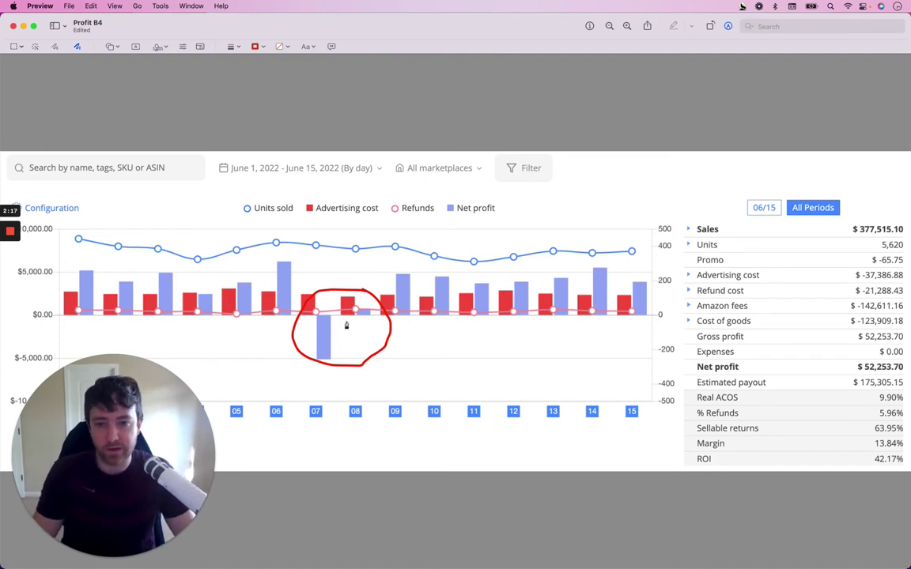
# Check the FBA Storage Fee in the spreadsheet, then mark the day 07 negative bar with a red dash
pyautogui.press('super+Tab')
pyautogui.press('super+Tab')
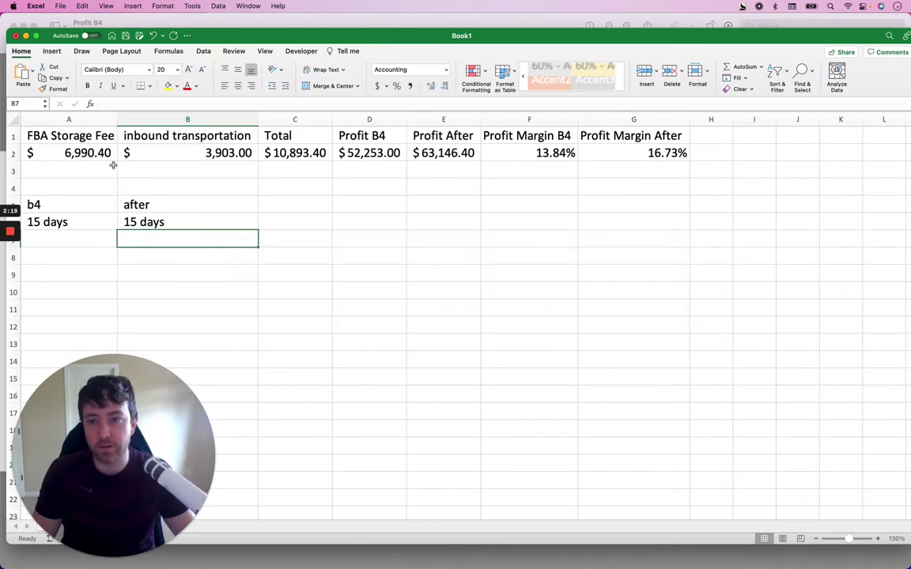
pyautogui.click(103, 157)
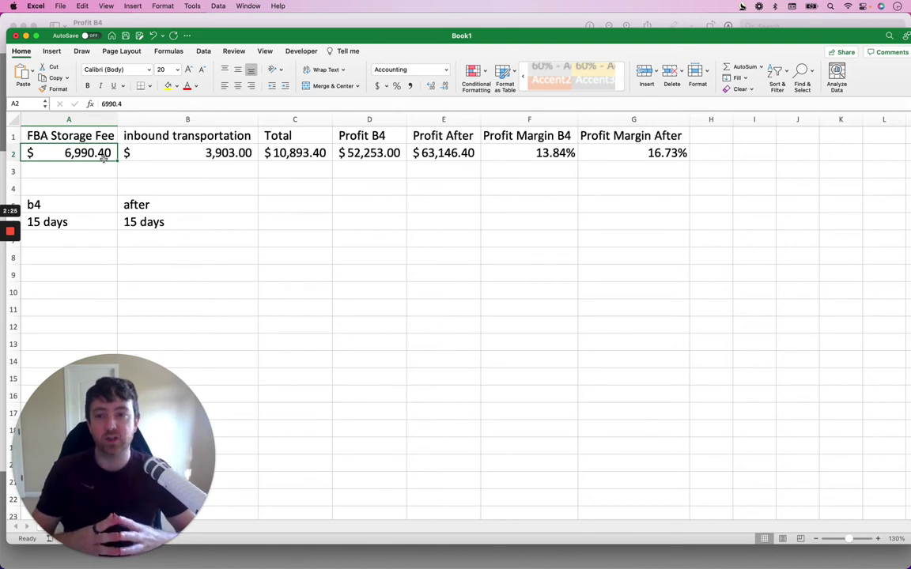
pyautogui.press('super+Tab')
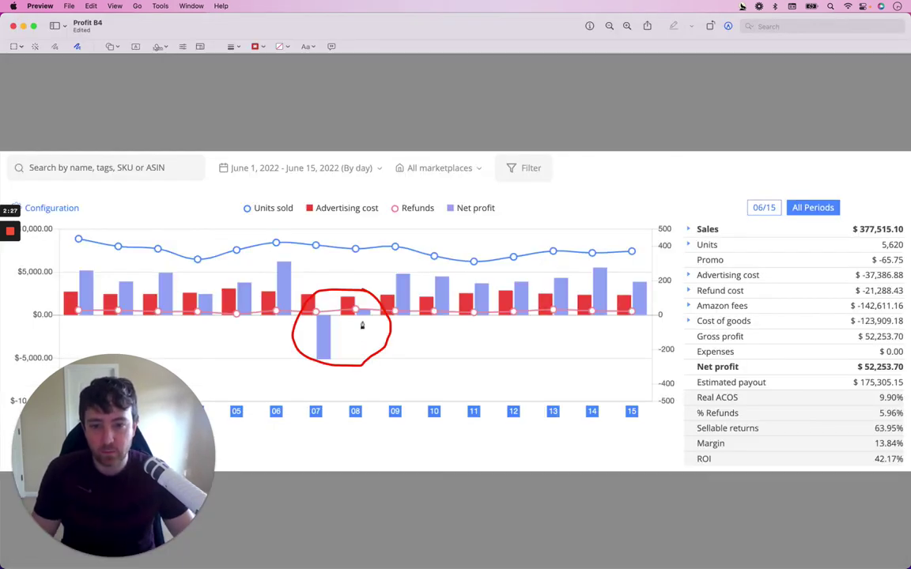
pyautogui.moveTo(343, 342); pyautogui.dragTo(314, 343)
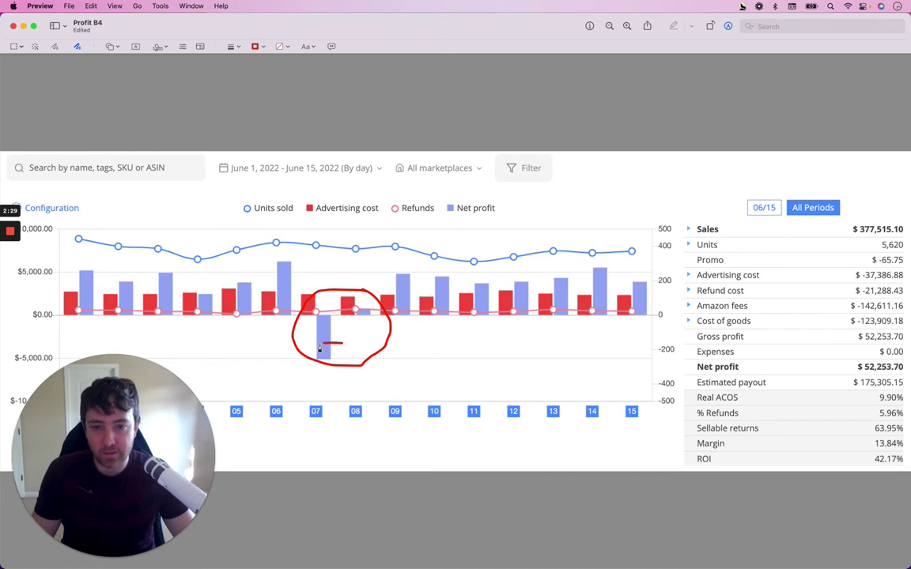
# Underline the $52,253.70 net profit and 13.84% margin in red on Profit B4
pyautogui.press('super+Tab')
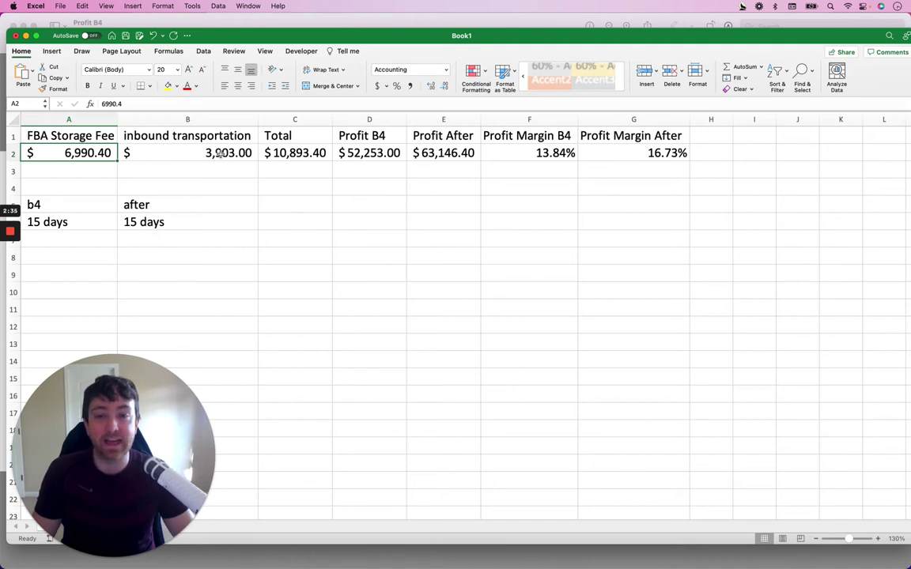
pyautogui.press('super+Tab')
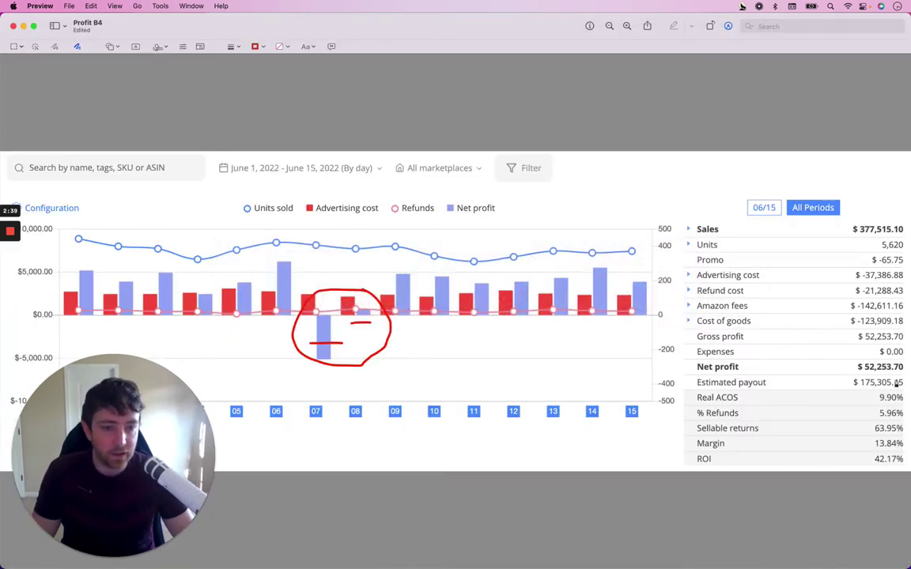
pyautogui.moveTo(898, 381); pyautogui.dragTo(861, 381)
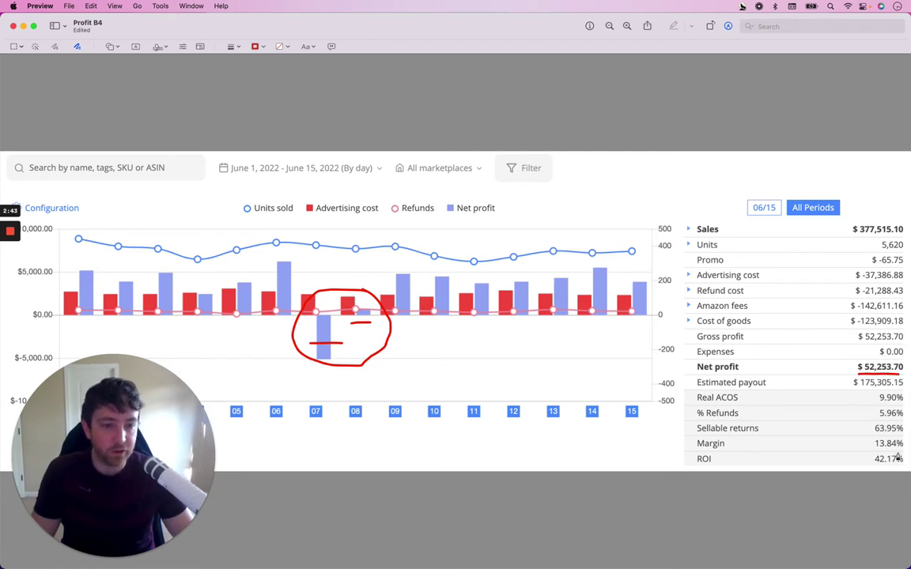
pyautogui.moveTo(898, 456); pyautogui.dragTo(872, 457)
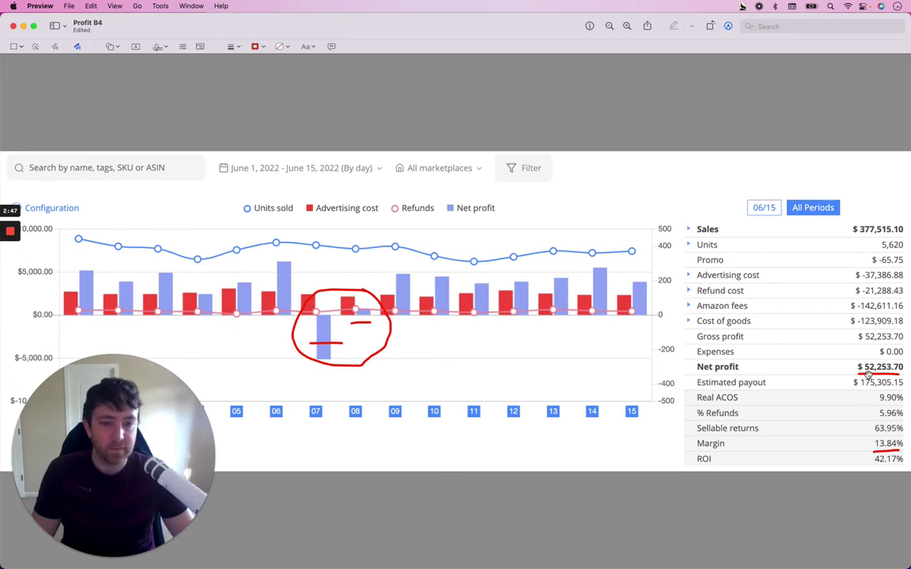
pyautogui.press('super+Tab')
pyautogui.scroll(-1, 348, 209)
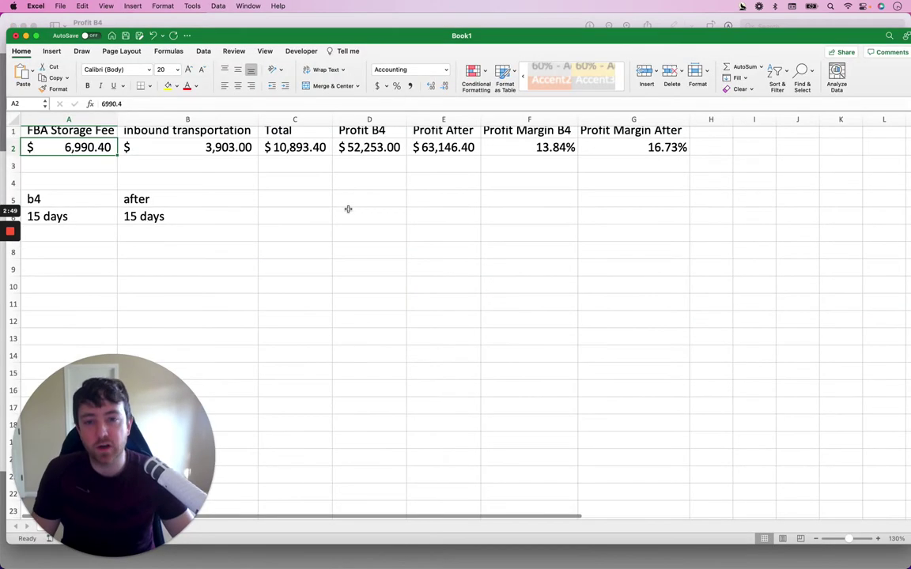
pyautogui.scroll(1, 348, 208)
pyautogui.click(431, 155)
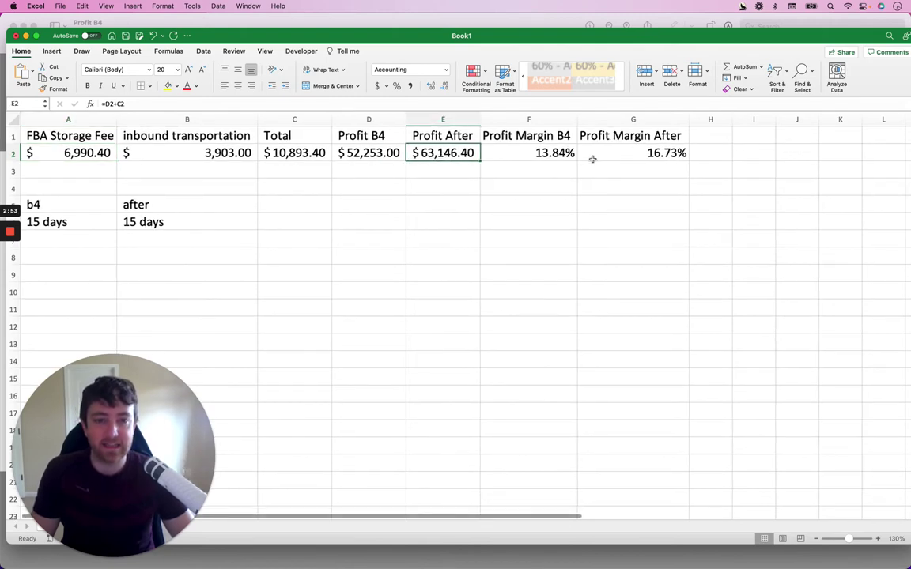
pyautogui.click(620, 157)
pyautogui.scroll(-1, 621, 158)
pyautogui.scroll(1, 621, 161)
pyautogui.scroll(-1, 622, 160)
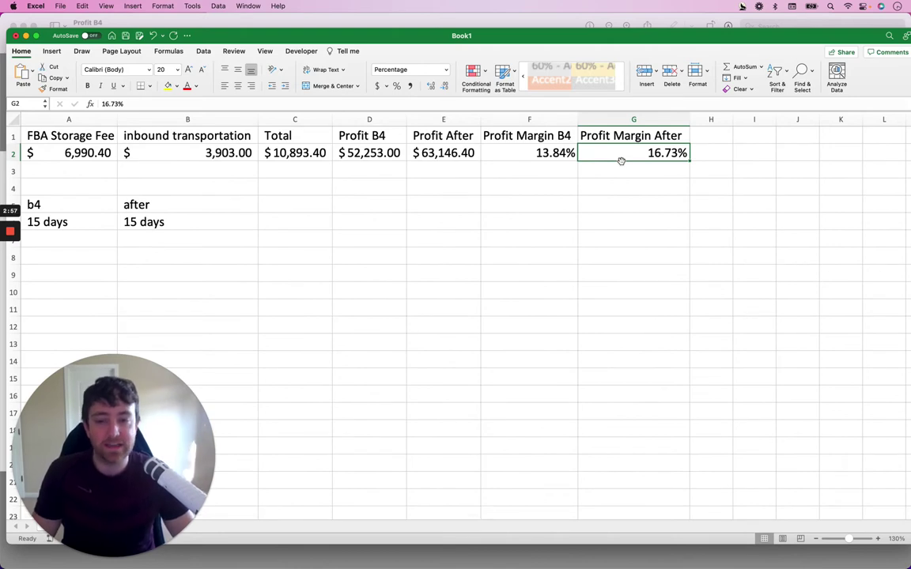
pyautogui.press('super+Tab')
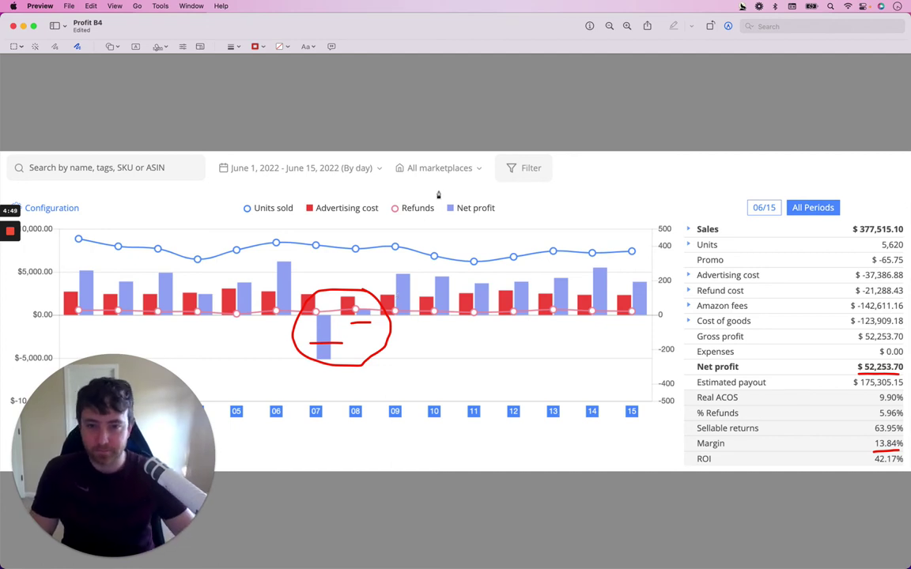
# Underline the $377,515.10 Sales total in red on the Profit B4 screenshot
pyautogui.press('super+grave')
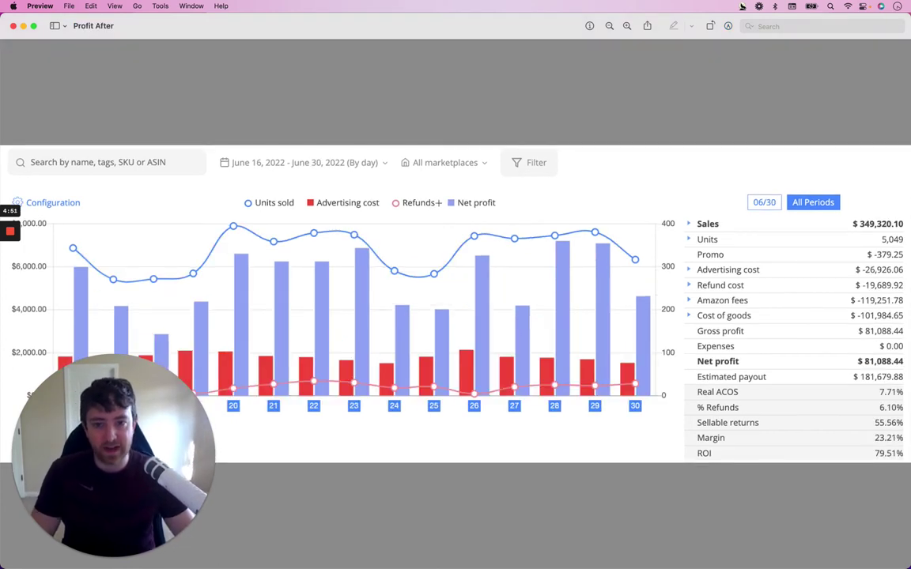
pyautogui.press('super+grave')
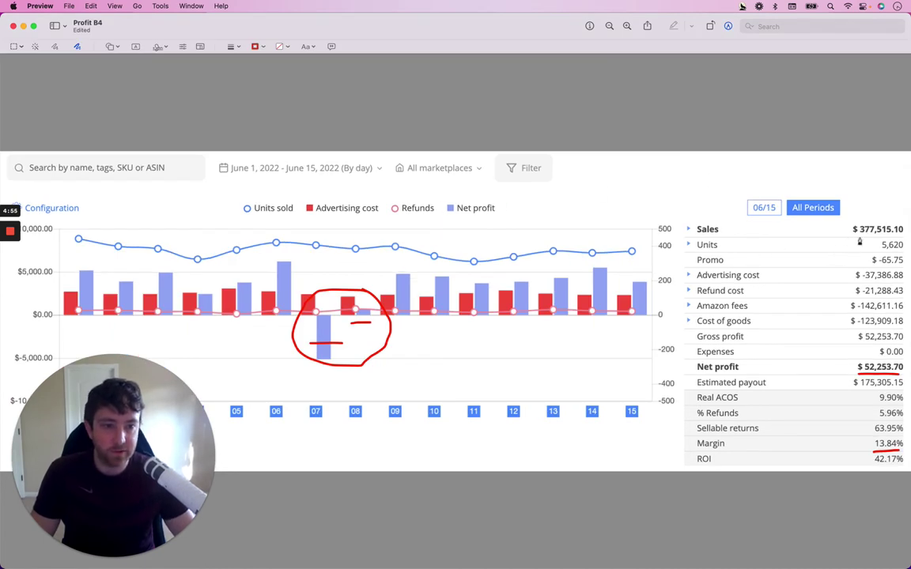
pyautogui.moveTo(862, 242); pyautogui.dragTo(900, 244)
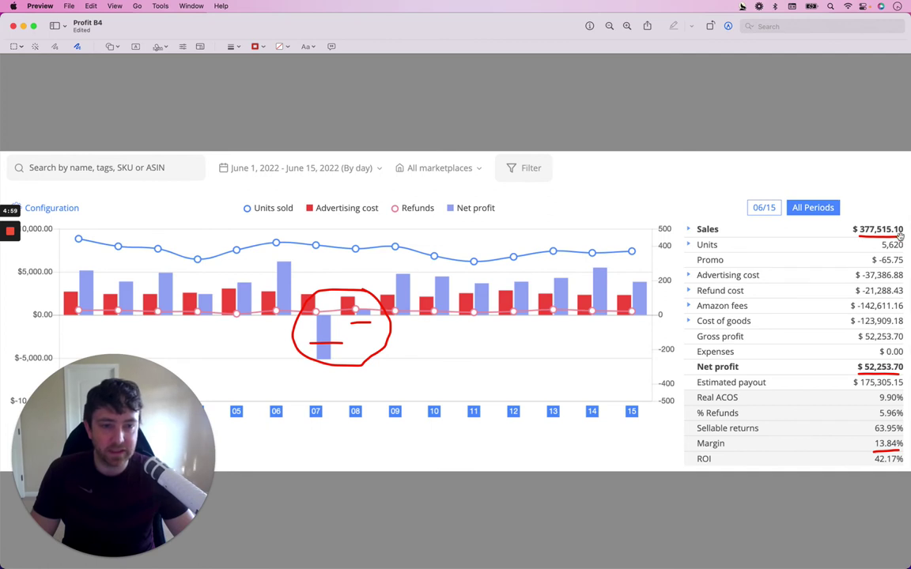
# Underline the $349,320.10 Sales total in red on the Profit After screenshot using Sketch
pyautogui.press('super+grave')
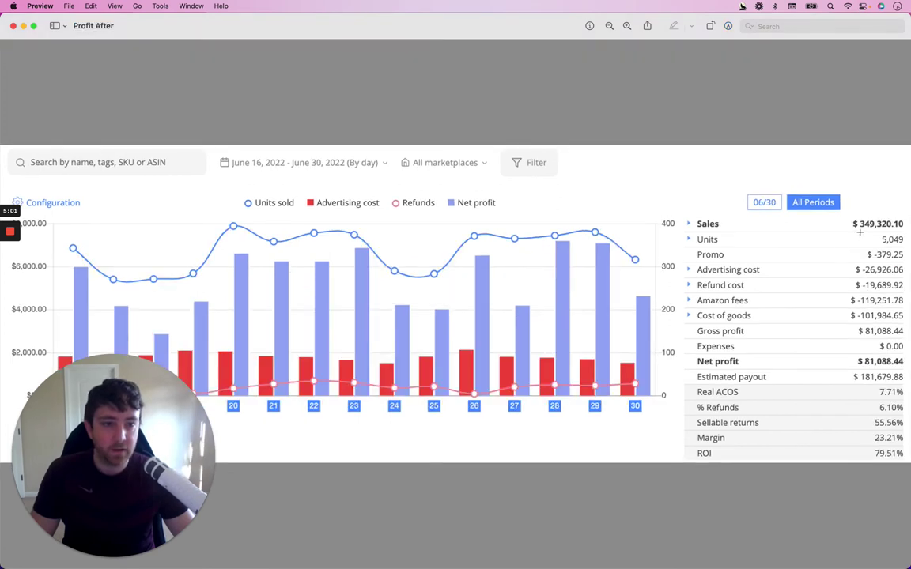
pyautogui.moveTo(859, 233); pyautogui.dragTo(902, 233)
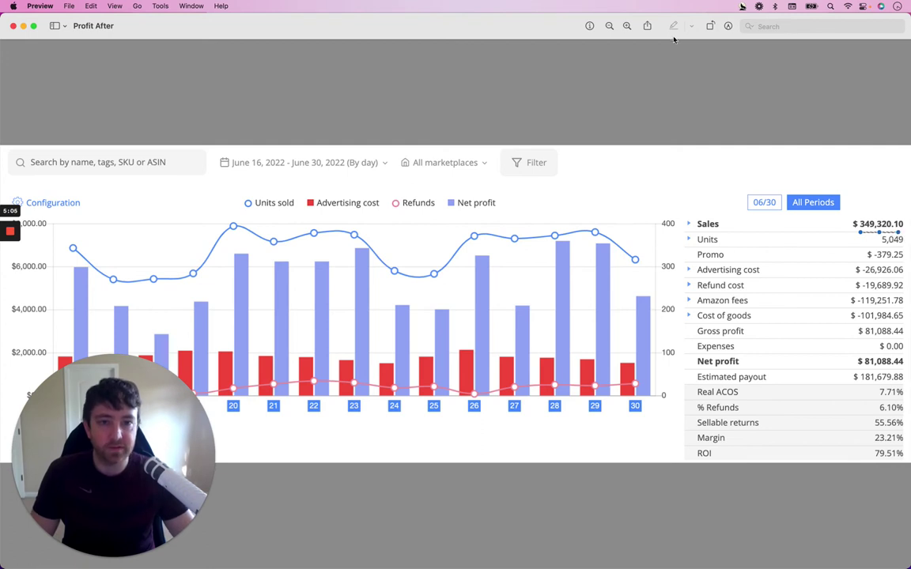
pyautogui.click(728, 26)
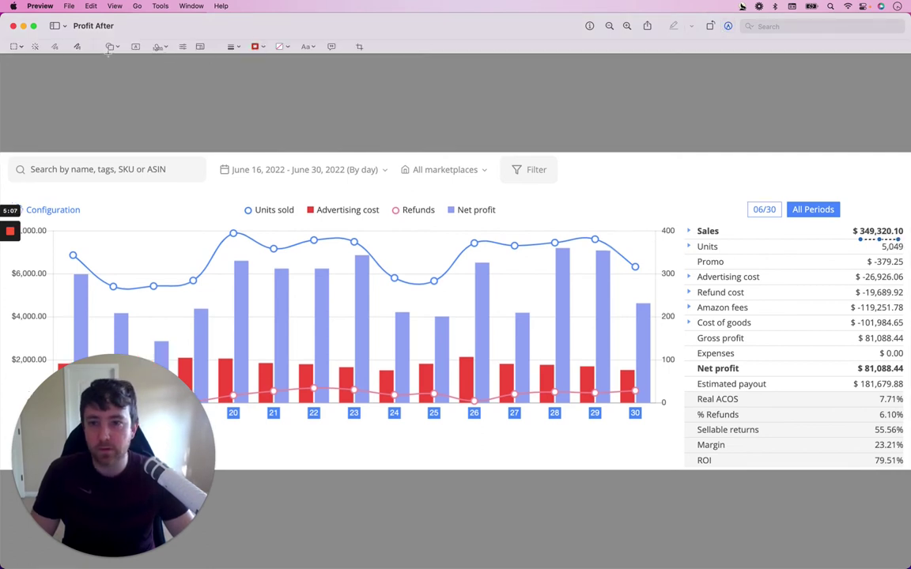
pyautogui.click(77, 46)
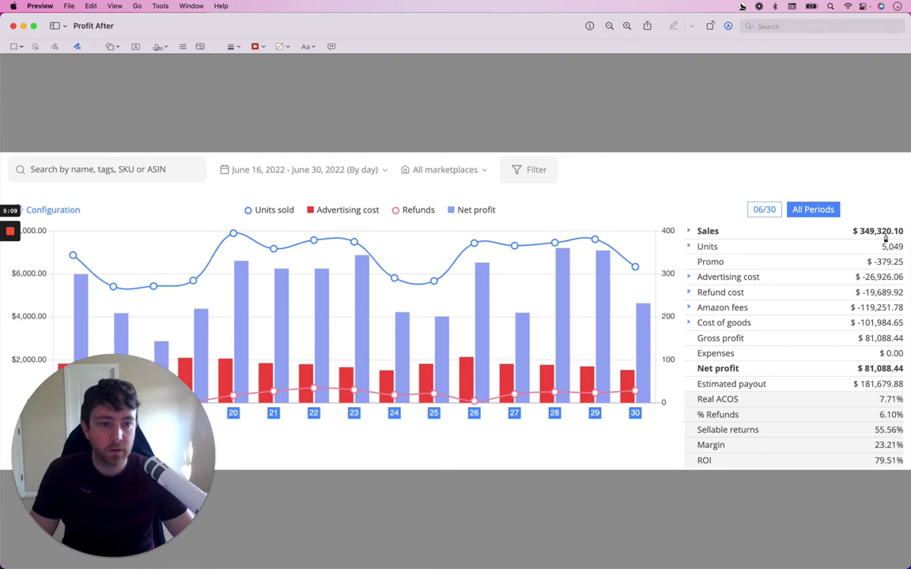
pyautogui.moveTo(853, 242); pyautogui.dragTo(869, 243)
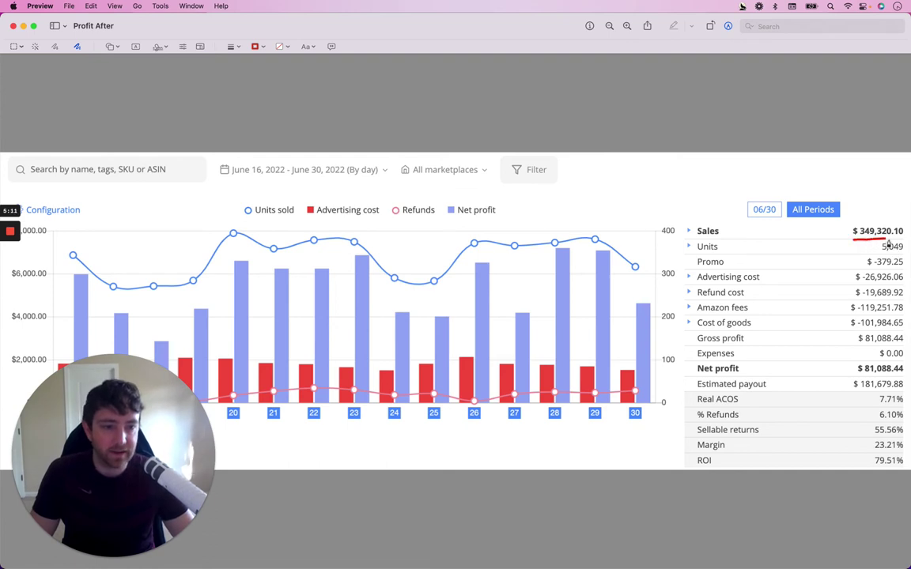
pyautogui.press('super+grave')
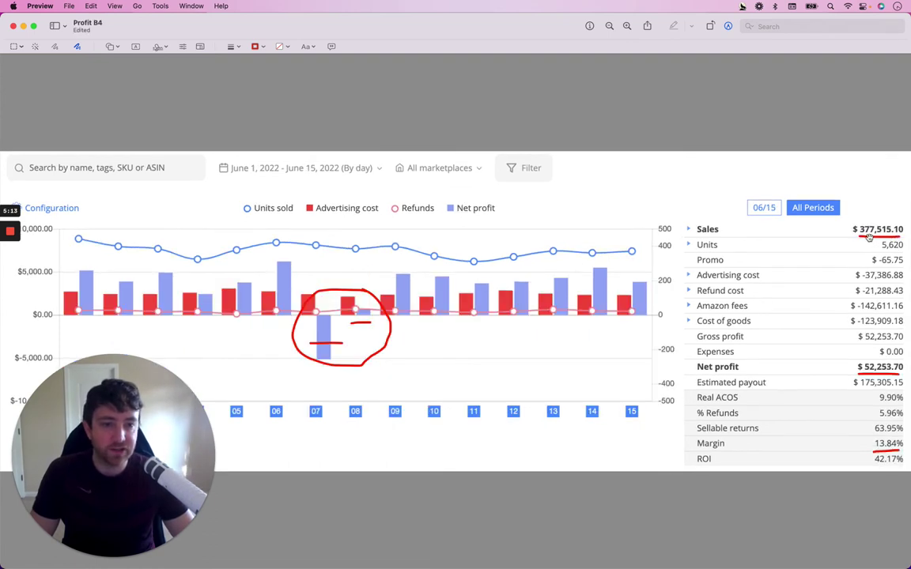
pyautogui.press('super+grave')
pyautogui.press('super+grave')
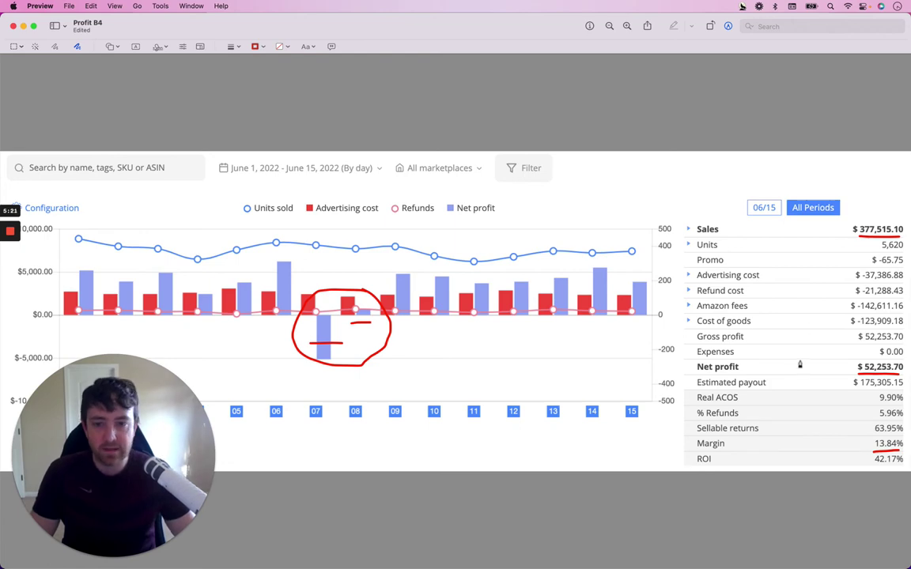
pyautogui.press('super+Tab')
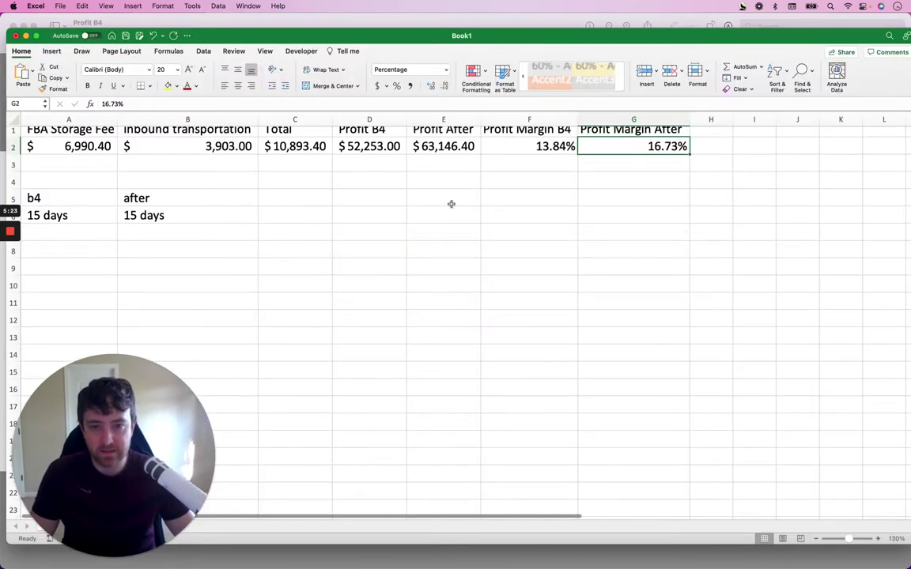
# On Profit After, underline the $81,088.44 net profit and 23.21% margin in red, then return to Excel
pyautogui.scroll(1, 443, 190)
pyautogui.press('super+Tab')
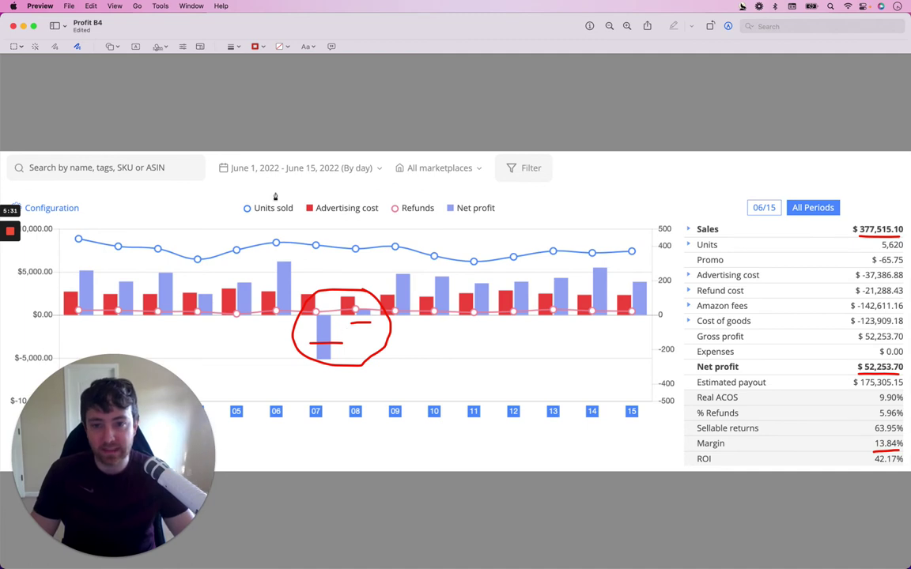
pyautogui.press('super+grave')
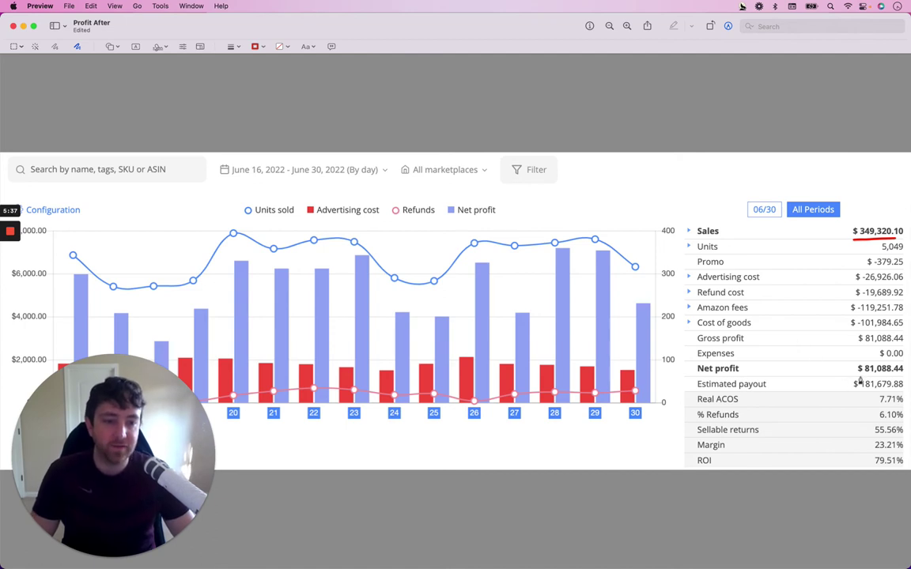
pyautogui.moveTo(858, 376); pyautogui.dragTo(903, 375)
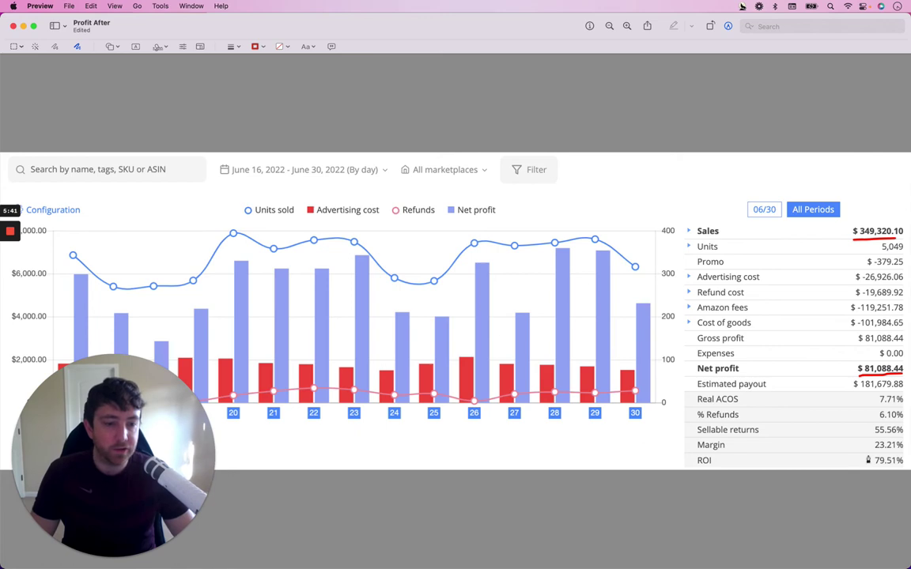
pyautogui.moveTo(871, 456); pyautogui.dragTo(897, 455)
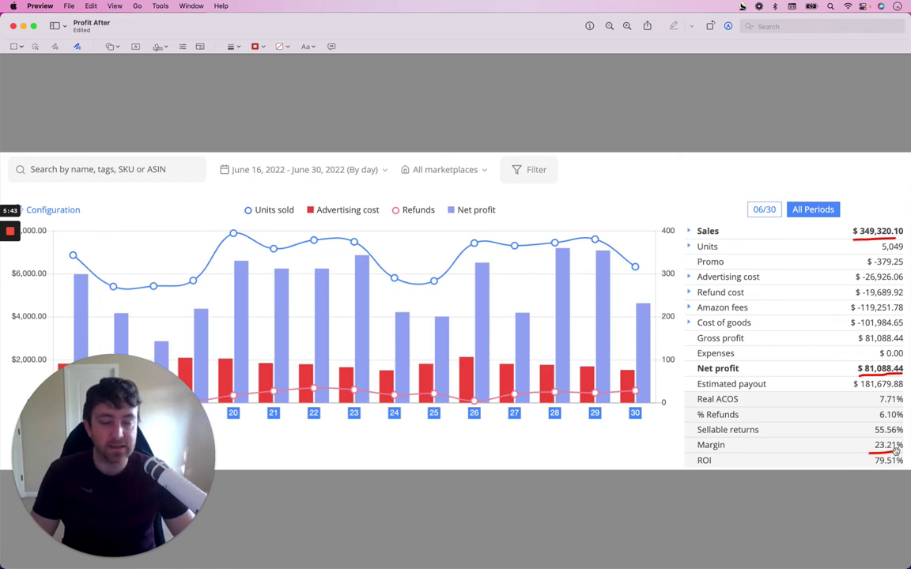
pyautogui.press('super+Tab')
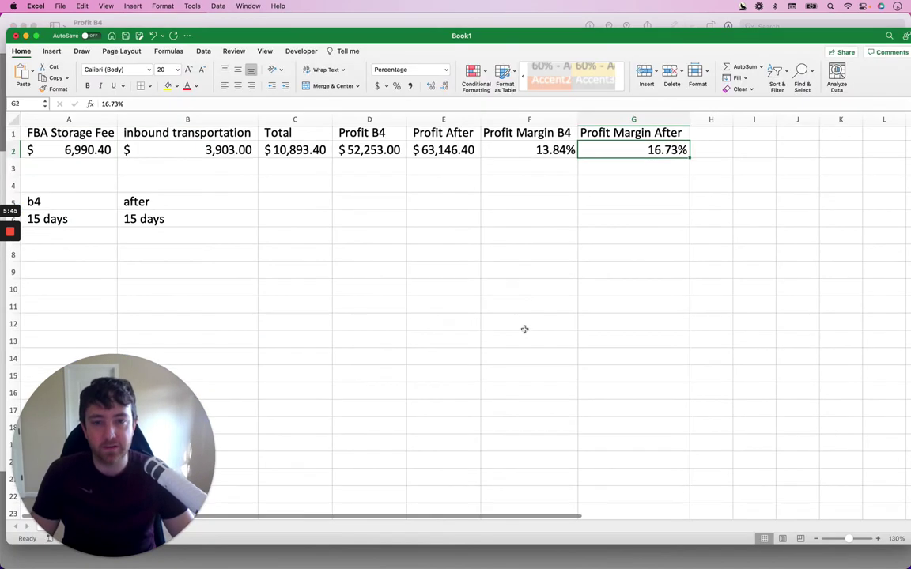